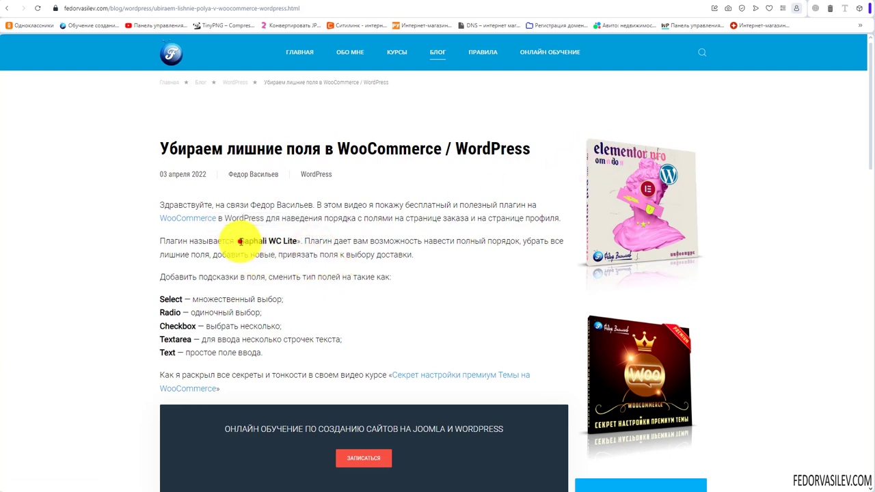
{"action": "double_click", "coordinate": [241, 241]}
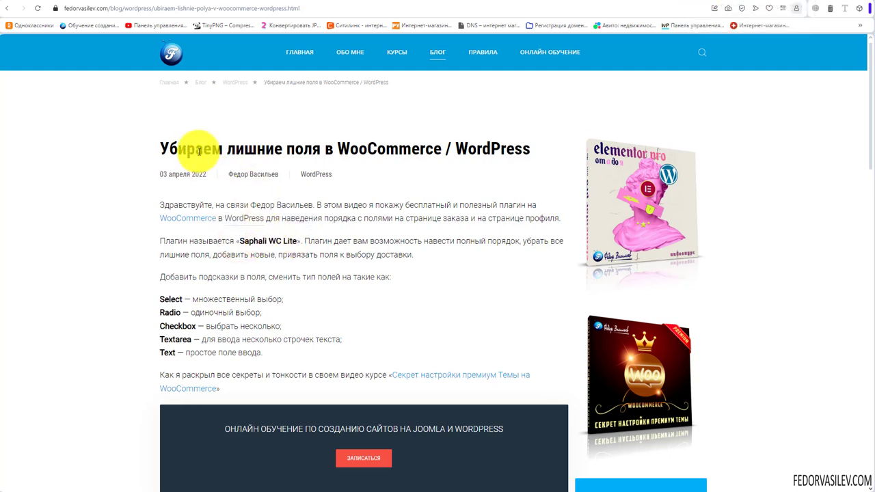
{"action": "left_click_drag", "start_coordinate": [195, 148], "coordinate": [383, 171]}
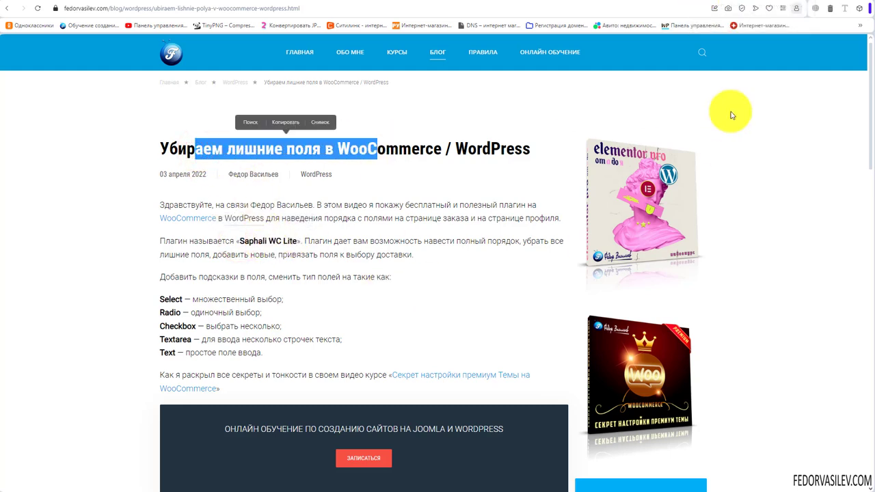
Step: Search the WordPress plugin catalogue for "Checkout Field Editor for WooCommerce", and install and activate the Acowebs plugin
{"action": "left_click", "coordinate": [692, 2]}
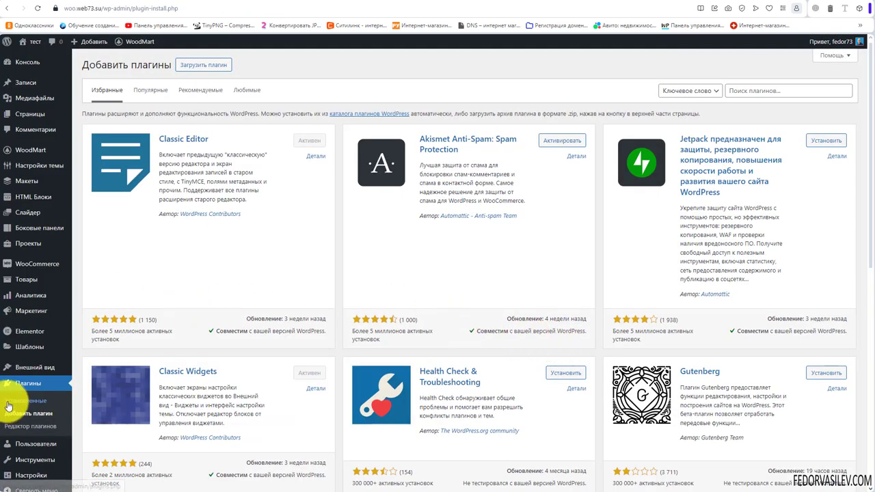
{"action": "right_click", "coordinate": [752, 91]}
{"action": "left_click", "coordinate": [756, 164]}
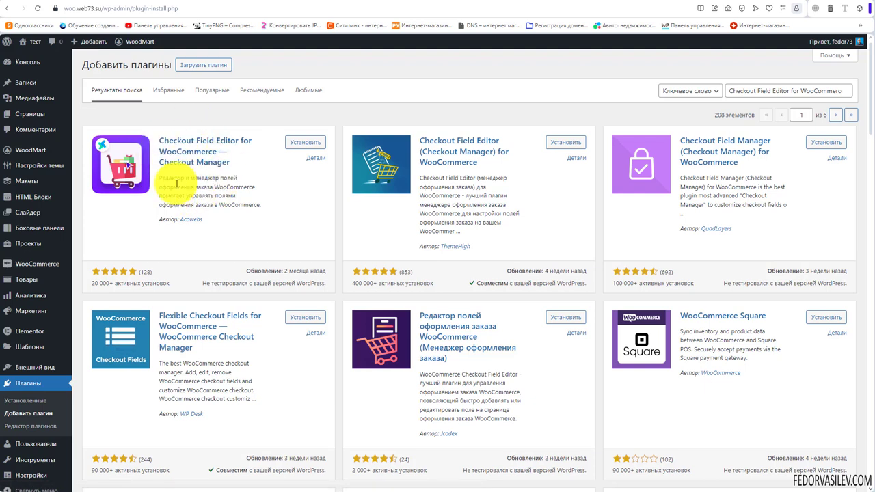
{"action": "left_click", "coordinate": [296, 141]}
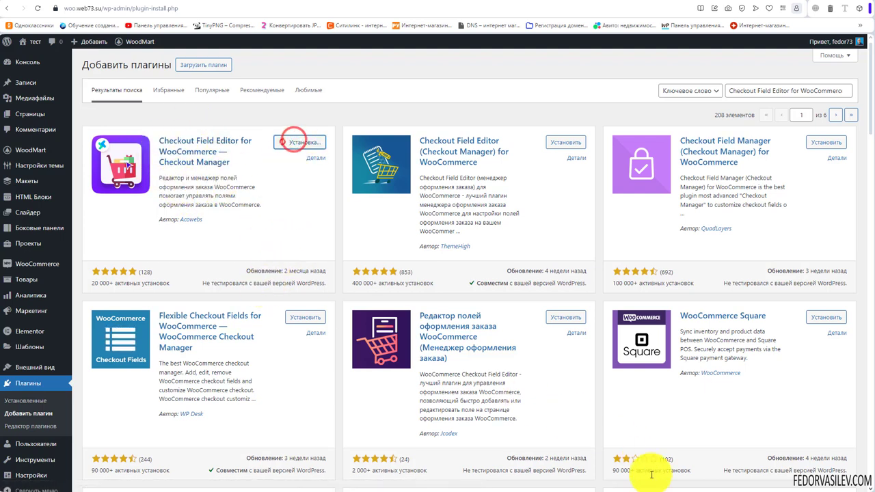
{"action": "left_click", "coordinate": [296, 142]}
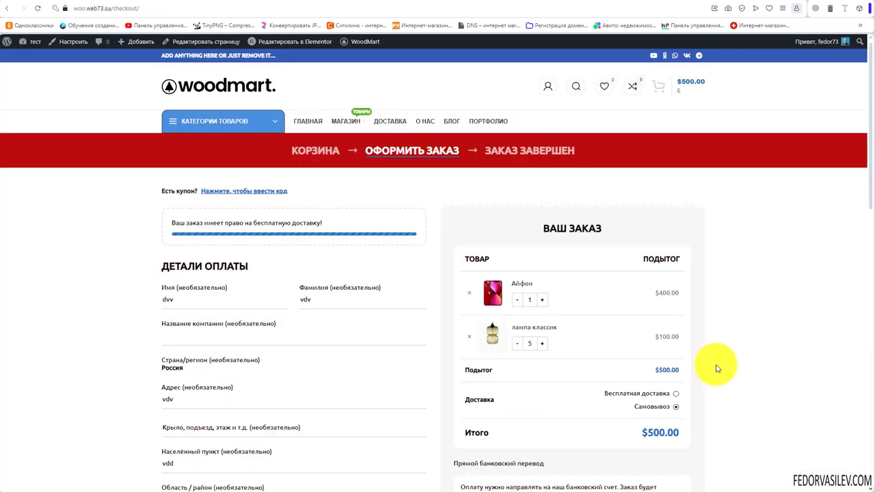
Step: Review the billing detail fields and the order summary on the store's checkout page
{"action": "scroll", "coordinate": [163, 188], "scroll_direction": "down", "scroll_amount": 2}
{"action": "scroll", "coordinate": [163, 188], "scroll_direction": "down", "scroll_amount": 4}
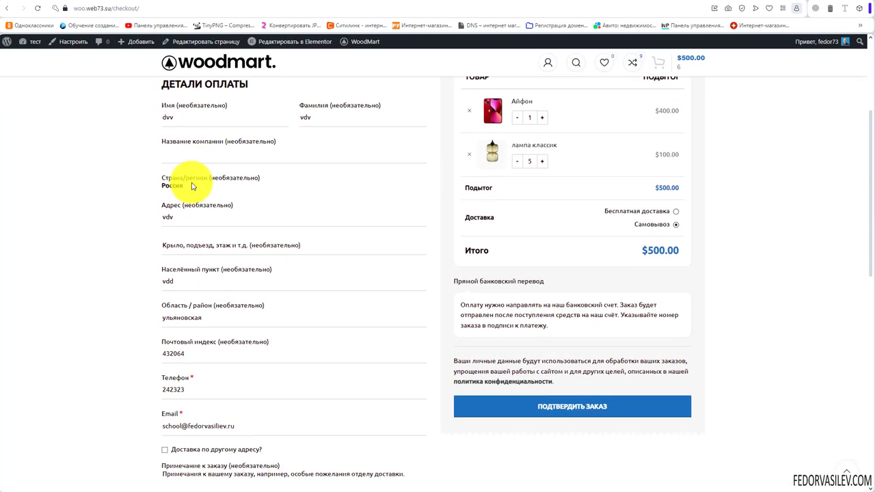
{"action": "scroll", "coordinate": [173, 253], "scroll_direction": "down", "scroll_amount": 3}
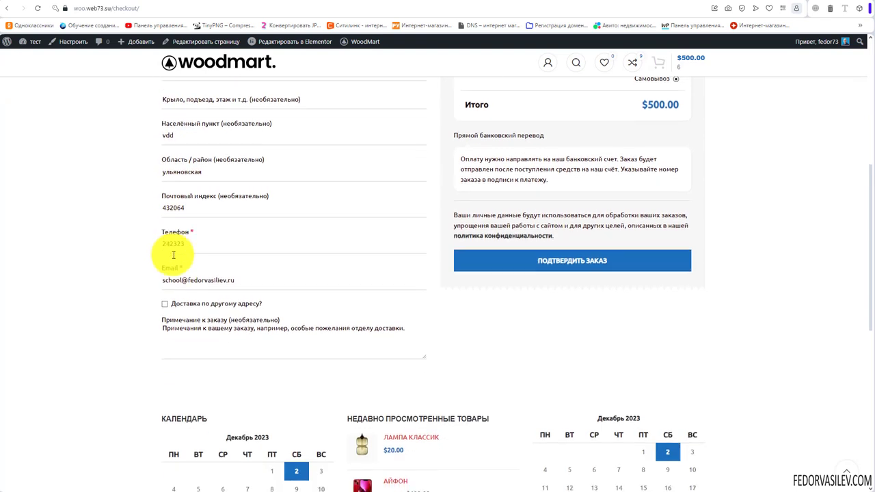
{"action": "scroll", "coordinate": [219, 298], "scroll_direction": "up", "scroll_amount": 6}
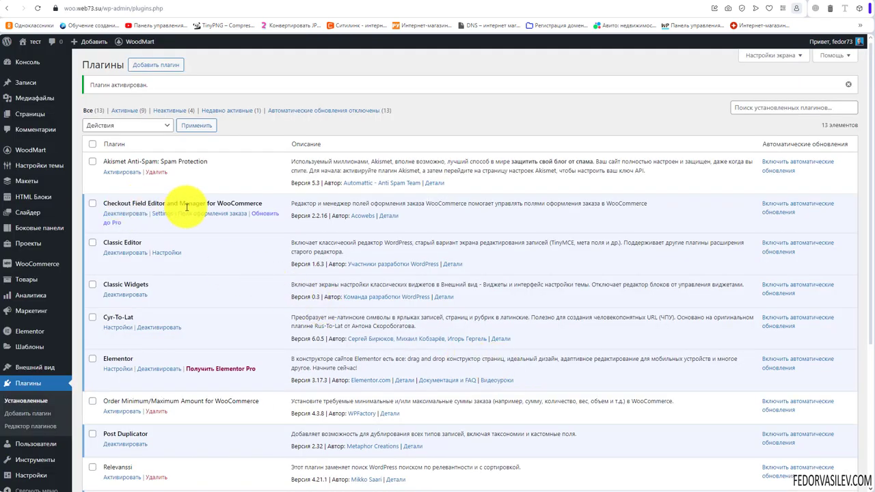
Step: Open the settings of Checkout Field Editor and Manager for WooCommerce and go from there to its checkout fields editor
{"action": "left_click_drag", "start_coordinate": [173, 201], "coordinate": [147, 203]}
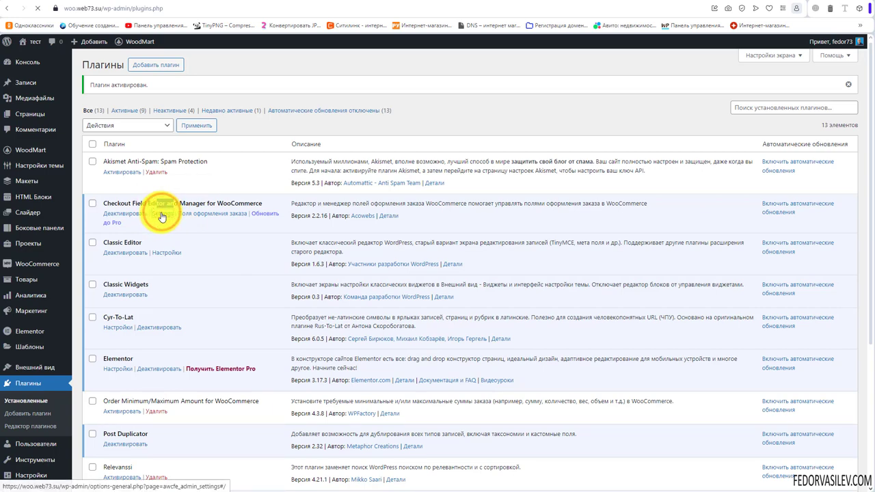
{"action": "left_click", "coordinate": [162, 216]}
{"action": "scroll", "coordinate": [75, 287], "scroll_direction": "down", "scroll_amount": 2}
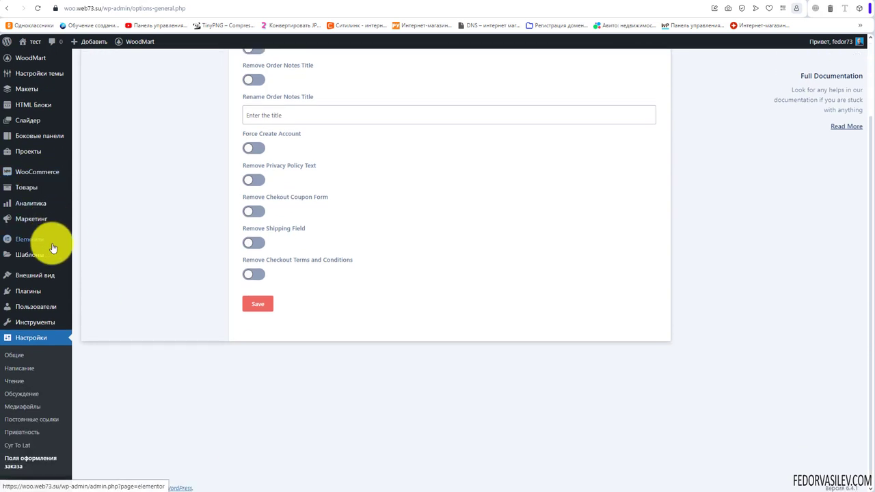
{"action": "mouse_move", "coordinate": [54, 243]}
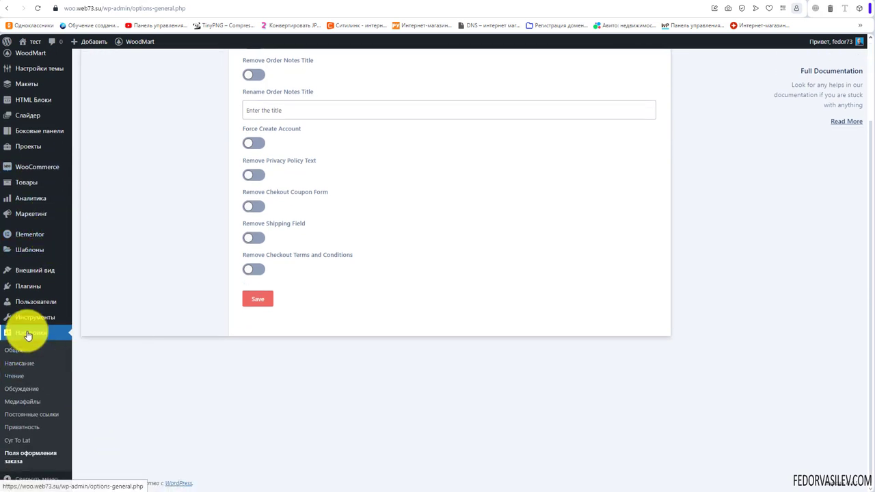
{"action": "left_click", "coordinate": [25, 456]}
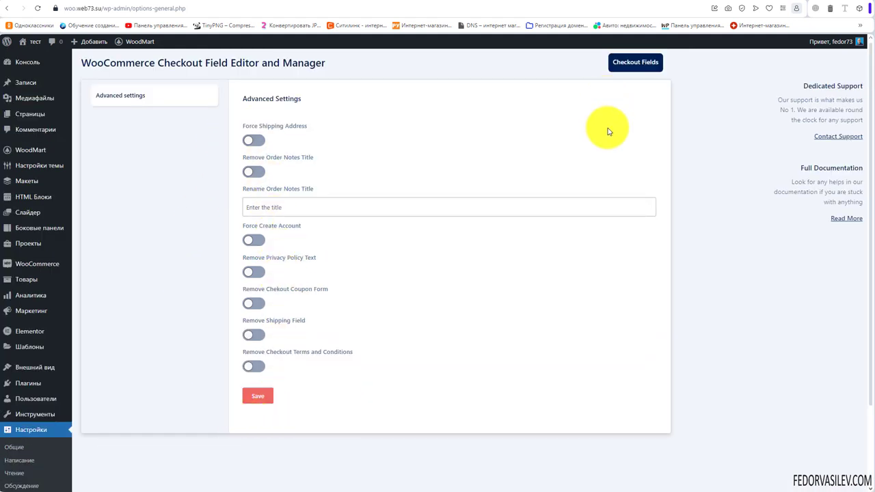
{"action": "left_click", "coordinate": [632, 62]}
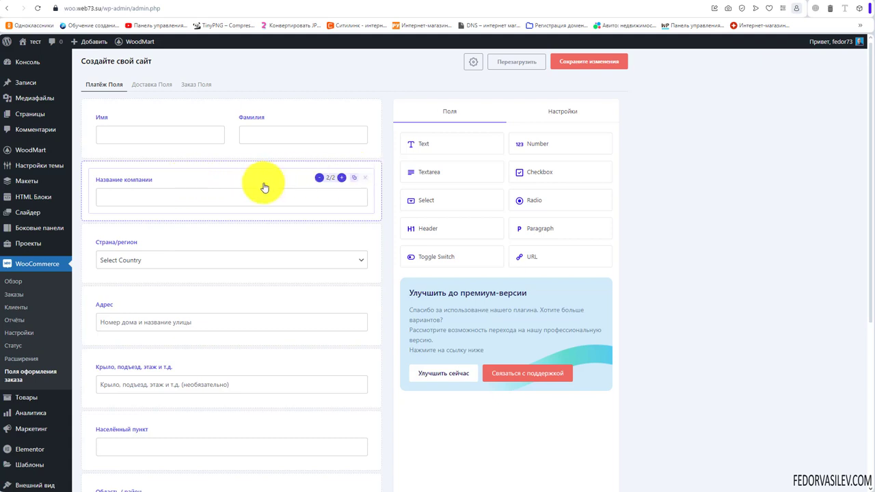
Step: Disable the "Название компании" and "Страна/регион" fields in the billing form
{"action": "mouse_move", "coordinate": [199, 172]}
{"action": "left_mouse_down"}
{"action": "mouse_move", "coordinate": [199, 212]}
{"action": "mouse_move", "coordinate": [198, 168]}
{"action": "left_mouse_up"}
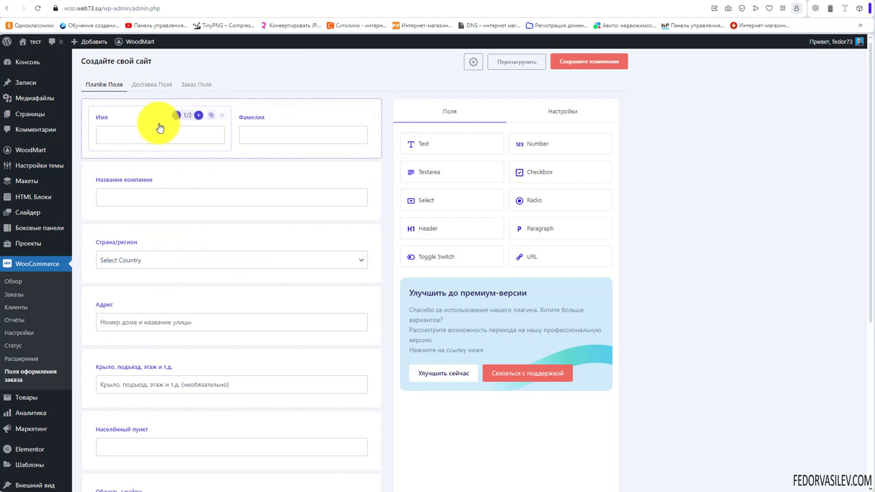
{"action": "left_click", "coordinate": [183, 176]}
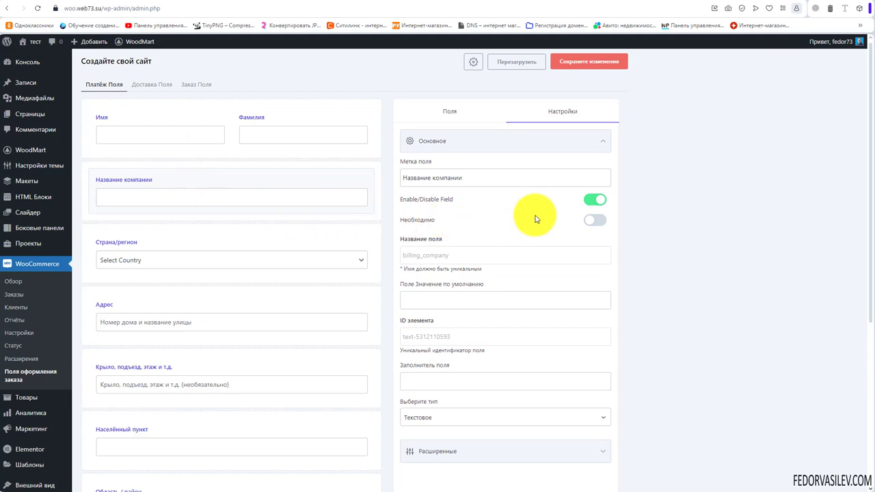
{"action": "left_click", "coordinate": [585, 200]}
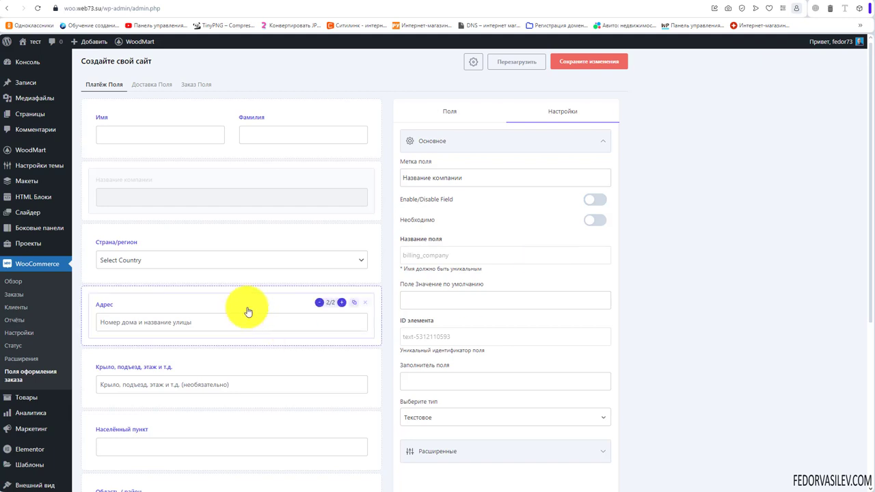
{"action": "left_click", "coordinate": [230, 264]}
{"action": "left_click", "coordinate": [231, 266]}
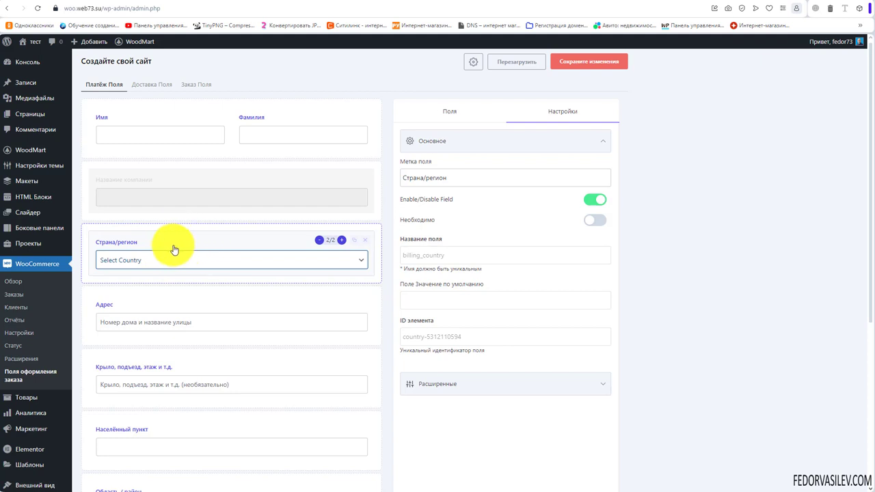
{"action": "left_click", "coordinate": [589, 200]}
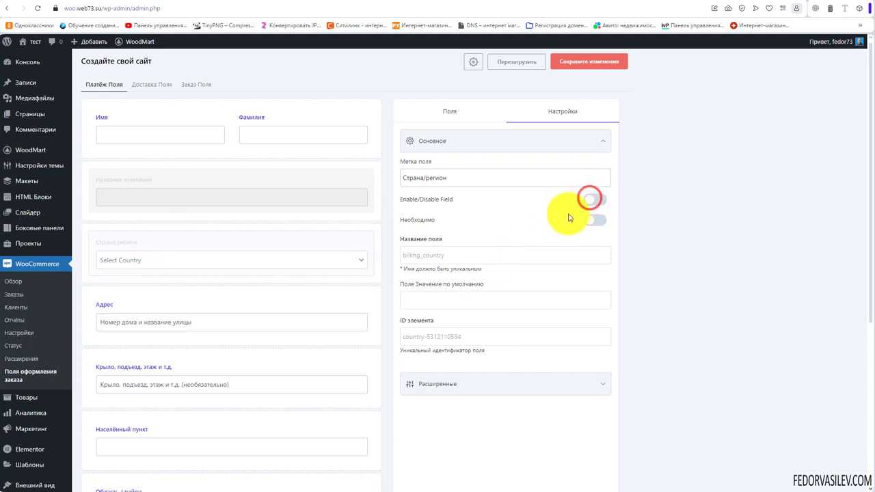
Step: Disable the billing fields "Адрес", "Крыло, подъезд, этаж и т.д." and "Населённый пункт"
{"action": "scroll", "coordinate": [358, 231], "scroll_direction": "down", "scroll_amount": 2}
{"action": "left_click", "coordinate": [171, 213]}
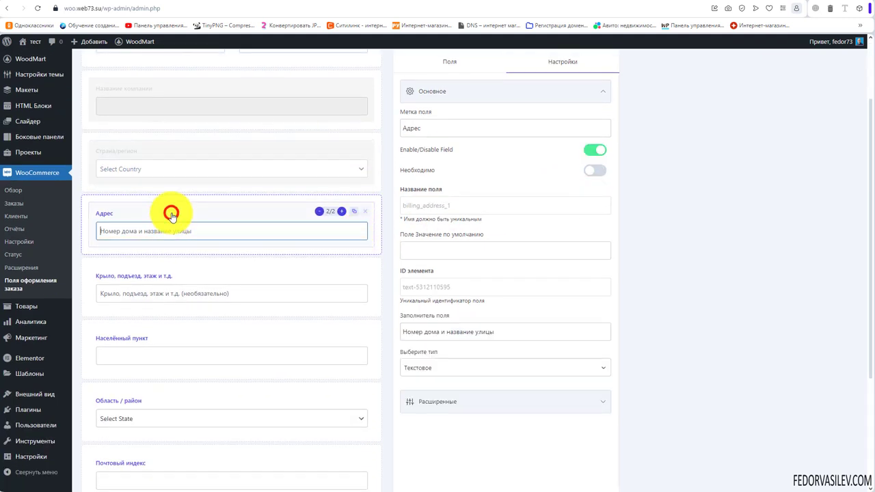
{"action": "left_click", "coordinate": [594, 150]}
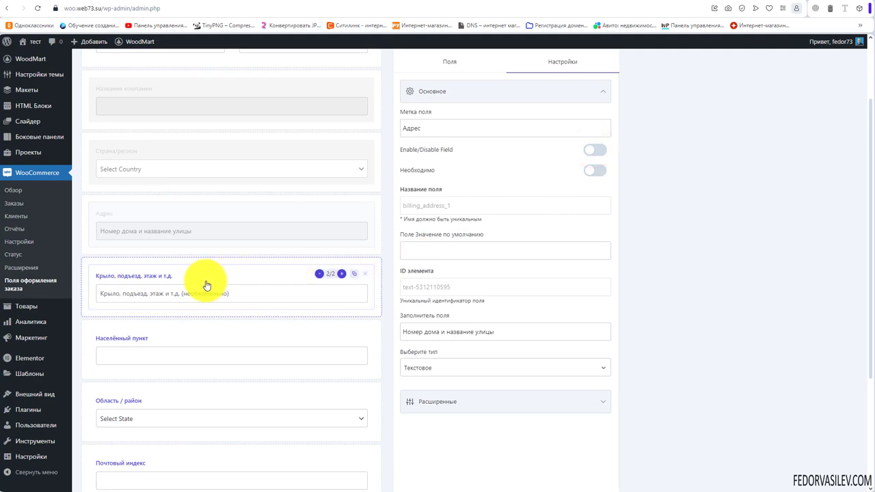
{"action": "left_click", "coordinate": [592, 148]}
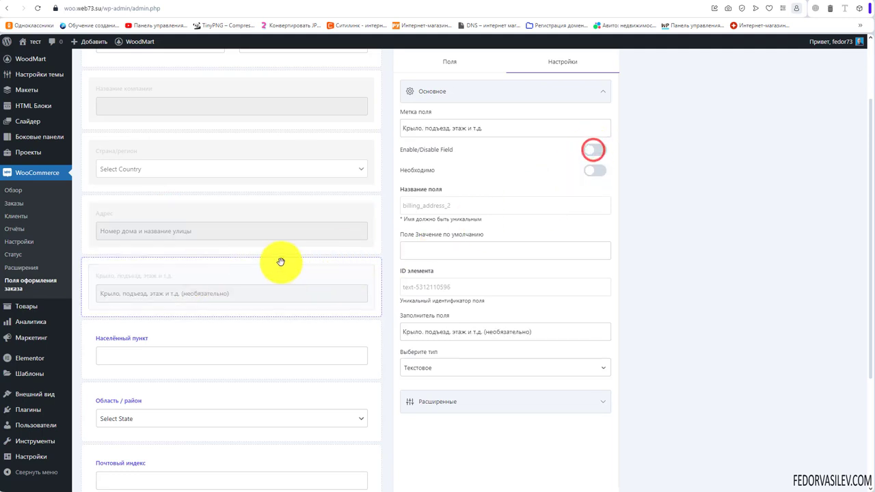
{"action": "scroll", "coordinate": [215, 280], "scroll_direction": "down", "scroll_amount": 1}
{"action": "left_click", "coordinate": [205, 287]}
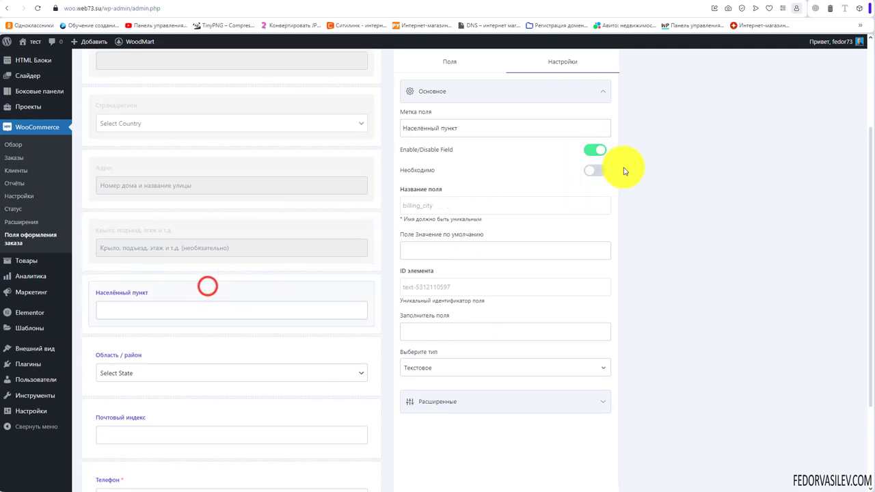
{"action": "left_click", "coordinate": [593, 150]}
Step: Disable the billing fields "Область / район" and "Почтовый индекс"
{"action": "scroll", "coordinate": [313, 264], "scroll_direction": "down", "scroll_amount": 1}
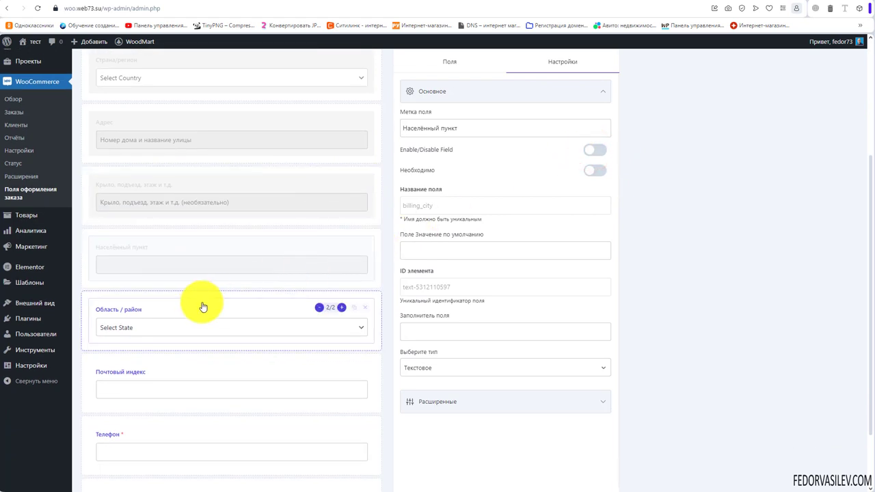
{"action": "left_click", "coordinate": [204, 310]}
{"action": "left_click", "coordinate": [592, 150]}
{"action": "scroll", "coordinate": [172, 255], "scroll_direction": "down", "scroll_amount": 2}
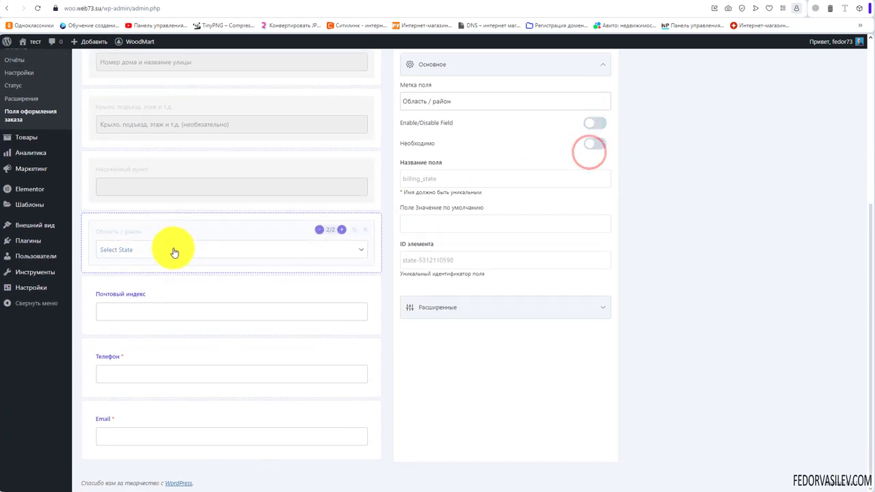
{"action": "left_click", "coordinate": [167, 301]}
{"action": "left_click", "coordinate": [594, 123]}
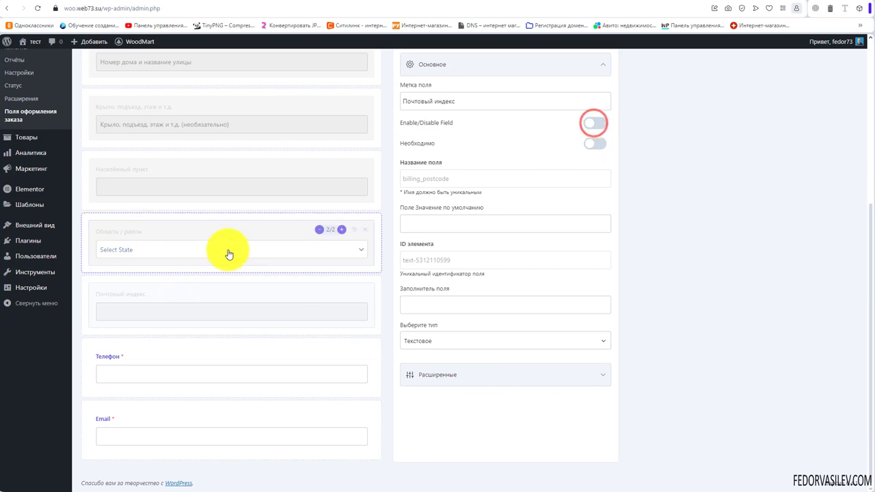
Step: Place the "Телефон" and "Email" fields side by side at half width, directly below the "Имя" and "Фамилия" row, and save the changes
{"action": "scroll", "coordinate": [268, 342], "scroll_direction": "up", "scroll_amount": 7}
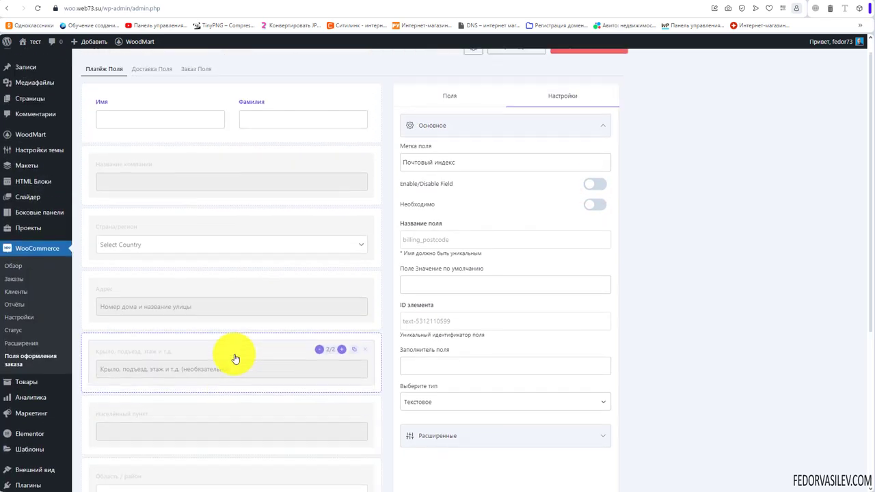
{"action": "scroll", "coordinate": [232, 334], "scroll_direction": "down", "scroll_amount": 8}
{"action": "scroll", "coordinate": [231, 332], "scroll_direction": "up", "scroll_amount": 8}
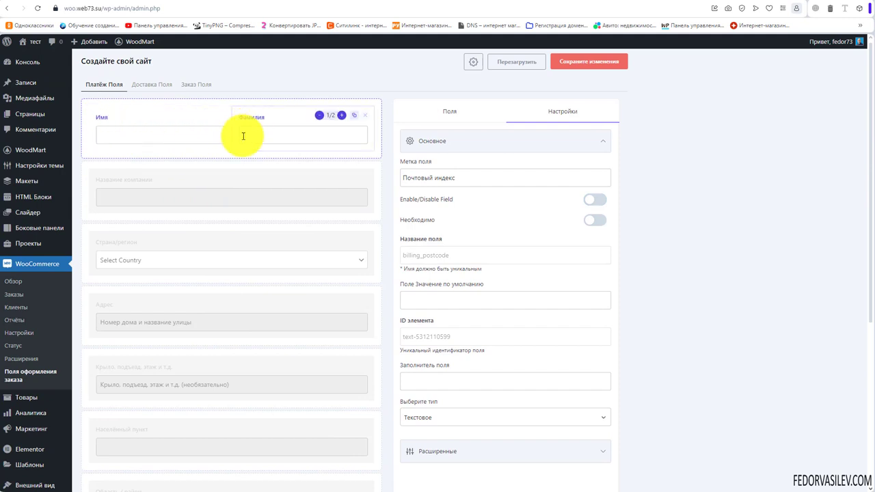
{"action": "scroll", "coordinate": [201, 182], "scroll_direction": "down", "scroll_amount": 6}
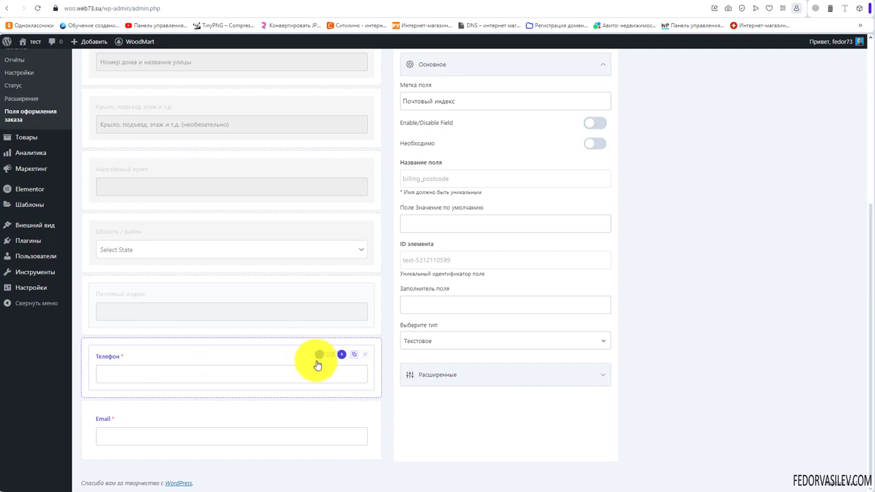
{"action": "left_click", "coordinate": [318, 358]}
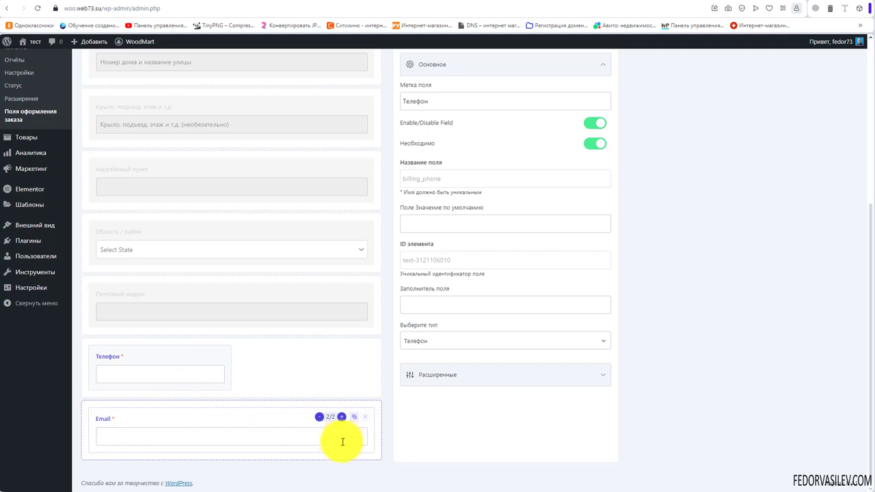
{"action": "left_click", "coordinate": [319, 415]}
{"action": "left_click_drag", "start_coordinate": [133, 419], "coordinate": [248, 397]}
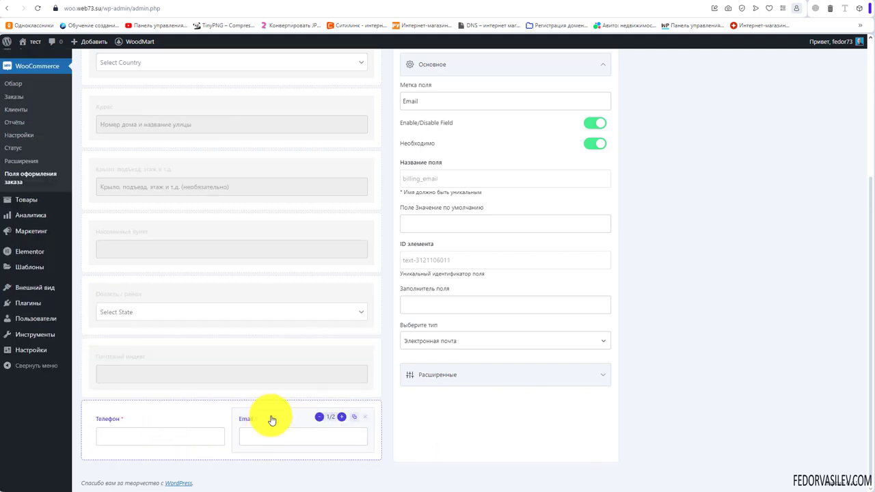
{"action": "left_click_drag", "start_coordinate": [133, 405], "coordinate": [130, 171]}
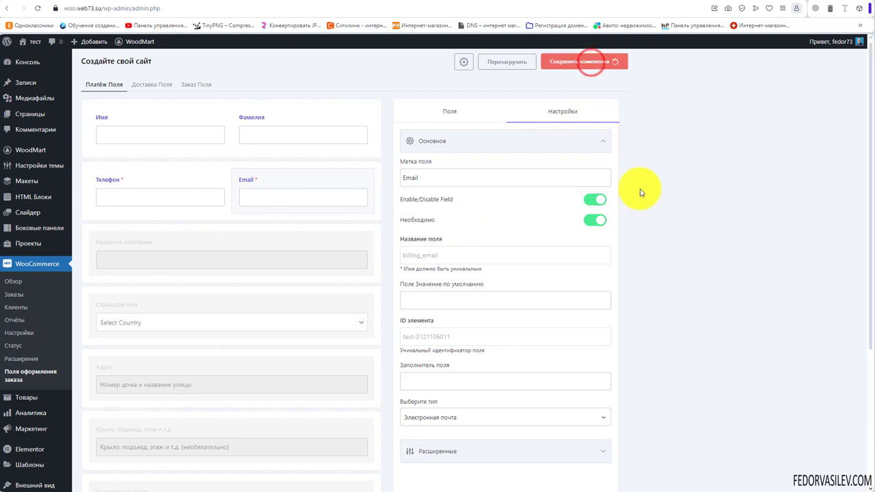
Step: Disable the "Название компании" field among the delivery fields
{"action": "left_click", "coordinate": [152, 85]}
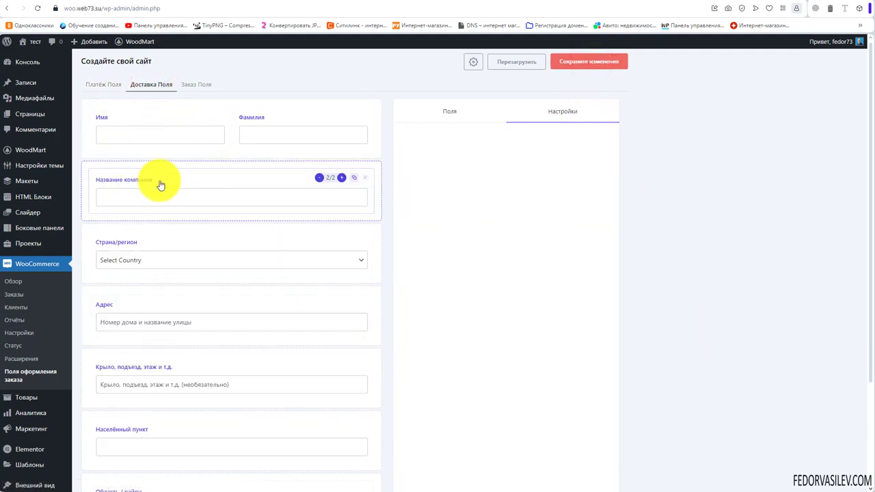
{"action": "left_click", "coordinate": [195, 171]}
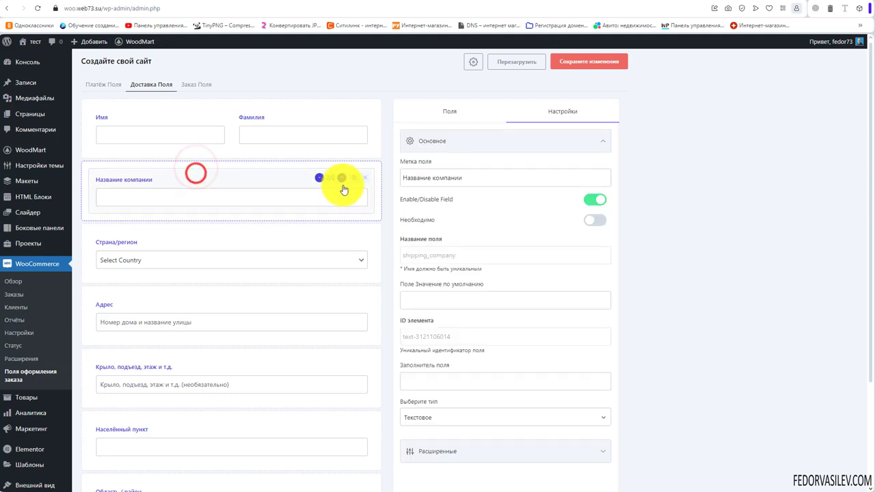
{"action": "left_click", "coordinate": [596, 202]}
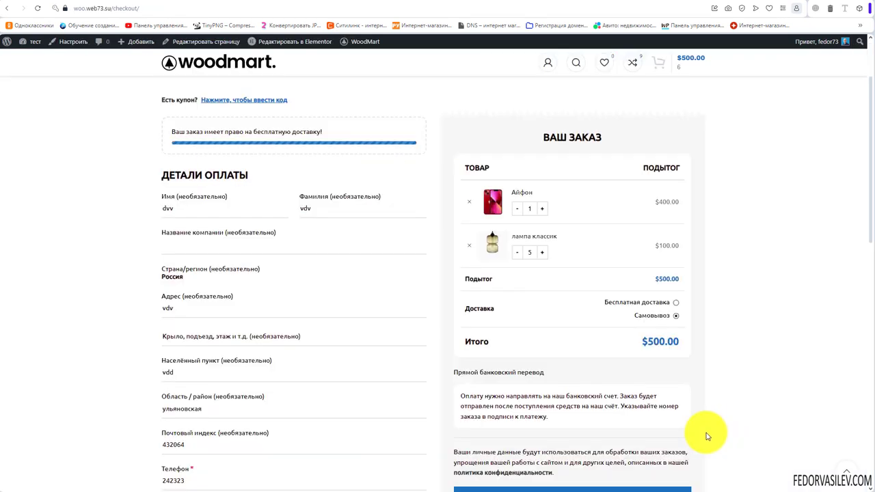
Step: Reload the checkout page and enable "Доставка по другому адресу?" to check the remaining billing and delivery fields
{"action": "left_click", "coordinate": [38, 8]}
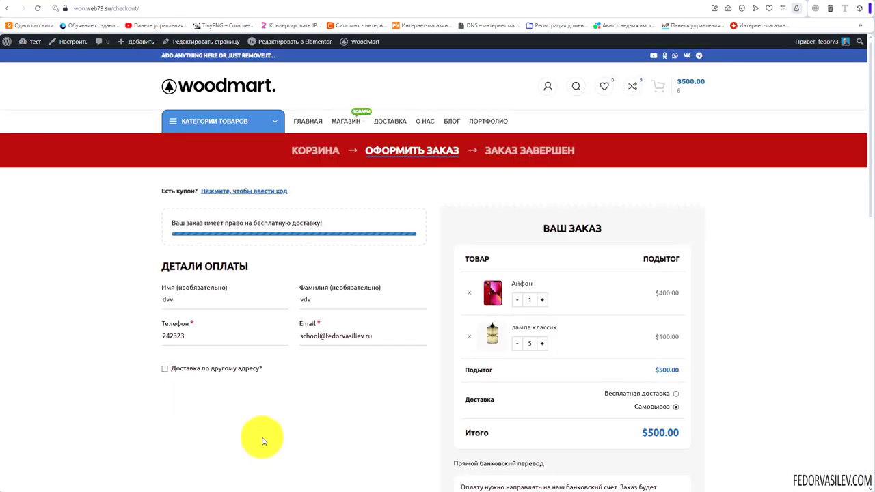
{"action": "left_click", "coordinate": [164, 371]}
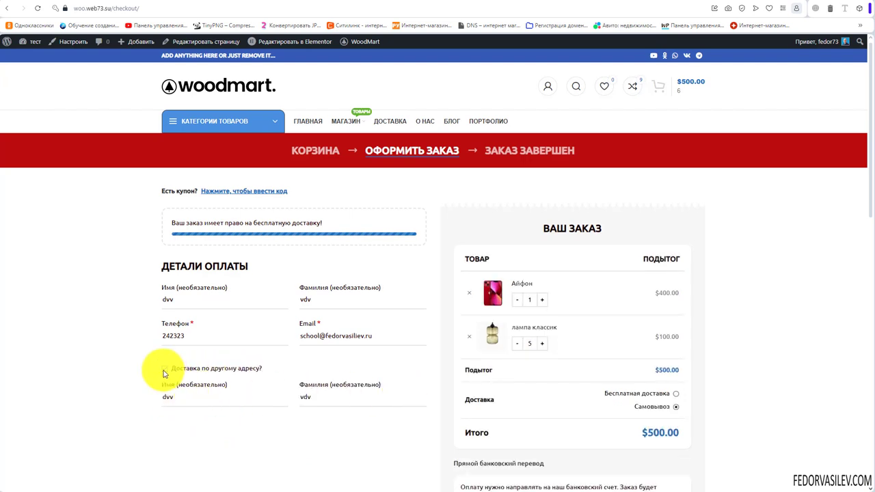
Step: Return to the checkout field editor and examine the field types available for the delivery fields
{"action": "left_click", "coordinate": [172, 2]}
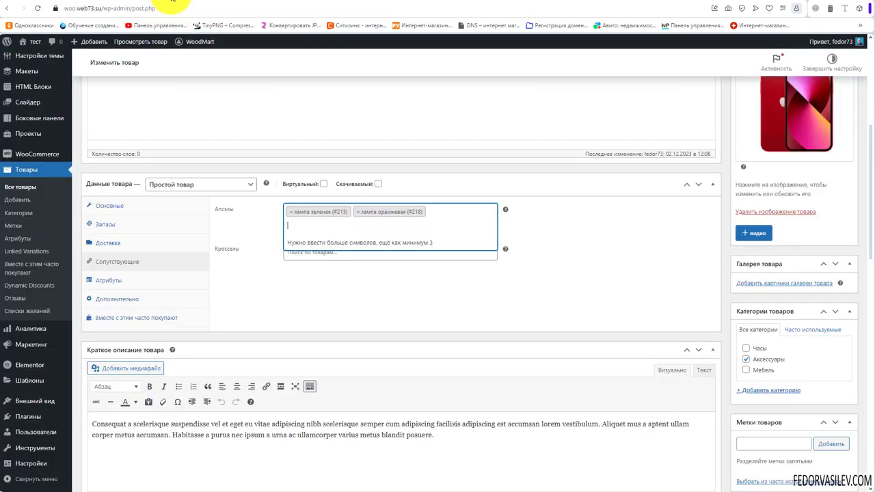
{"action": "left_click", "coordinate": [151, 2]}
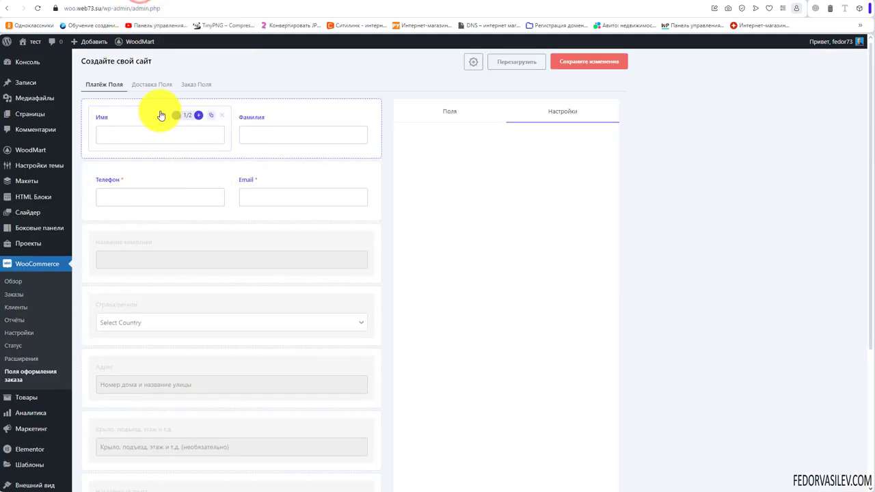
{"action": "left_click", "coordinate": [152, 85]}
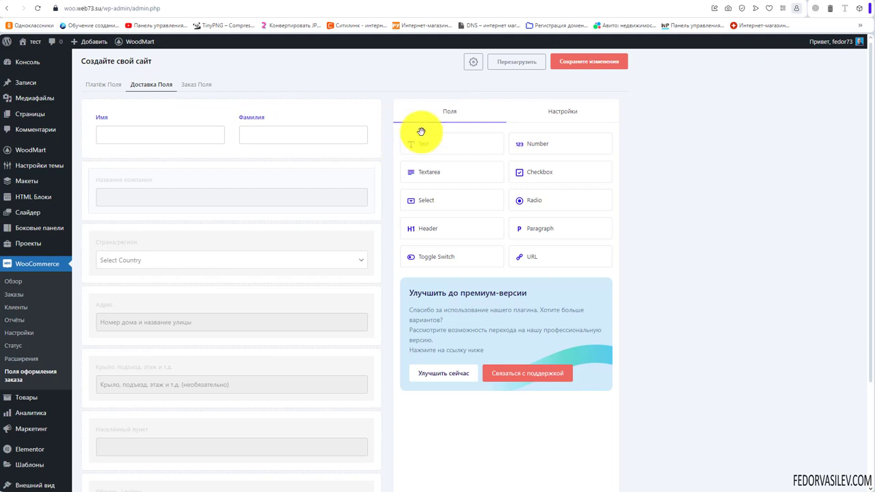
{"action": "left_click", "coordinate": [538, 110]}
{"action": "left_click", "coordinate": [441, 113]}
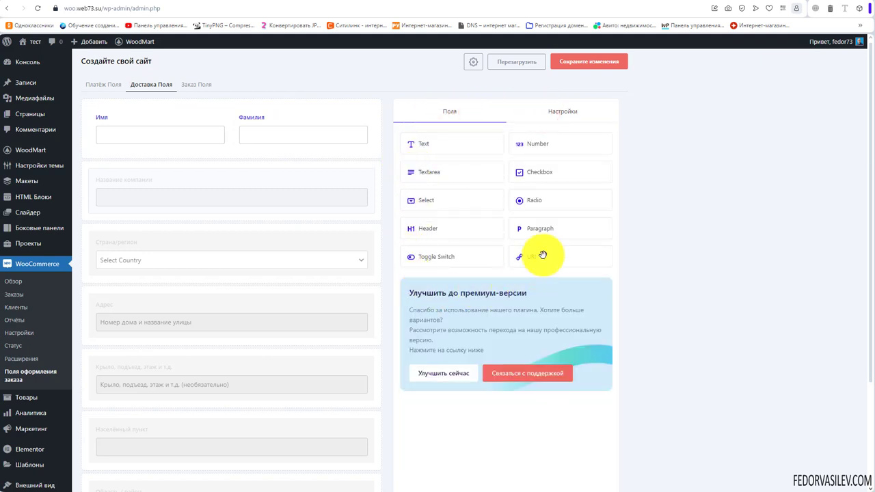
Step: Add a Checkbox field to the billing fields directly below the "Телефон" and "Email" row and label it "демо"
{"action": "left_click", "coordinate": [97, 87]}
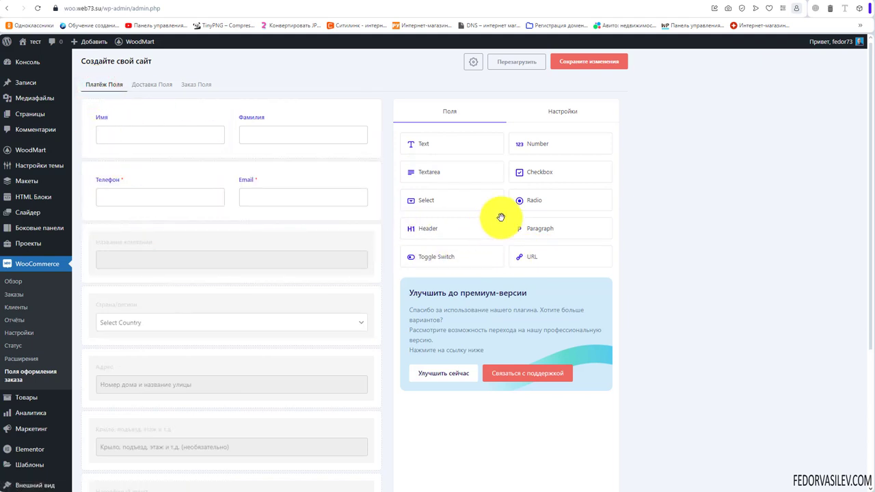
{"action": "left_click", "coordinate": [540, 176]}
{"action": "left_click_drag", "start_coordinate": [540, 177], "coordinate": [185, 229]}
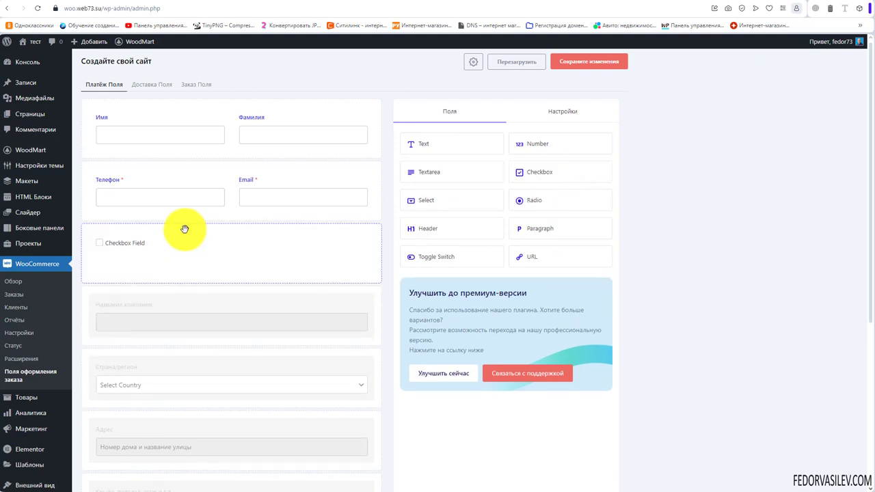
{"action": "left_click", "coordinate": [133, 248]}
{"action": "triple_click", "coordinate": [457, 177]}
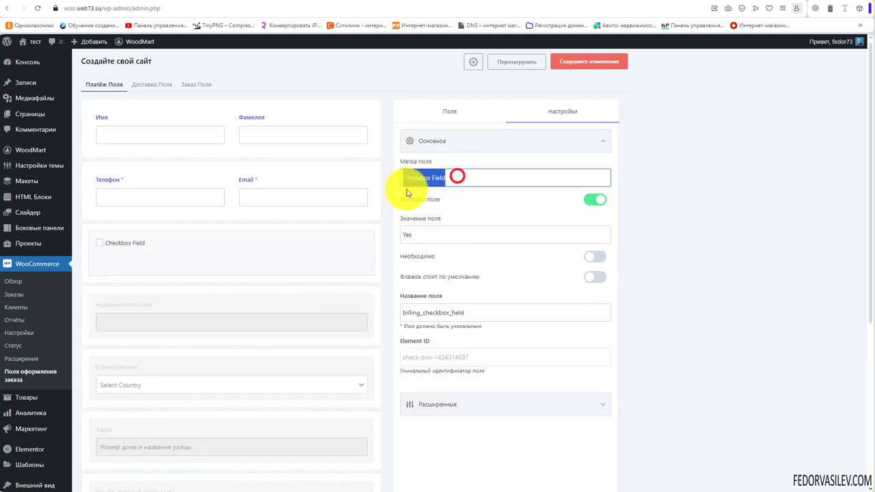
{"action": "type", "text": "демо"}
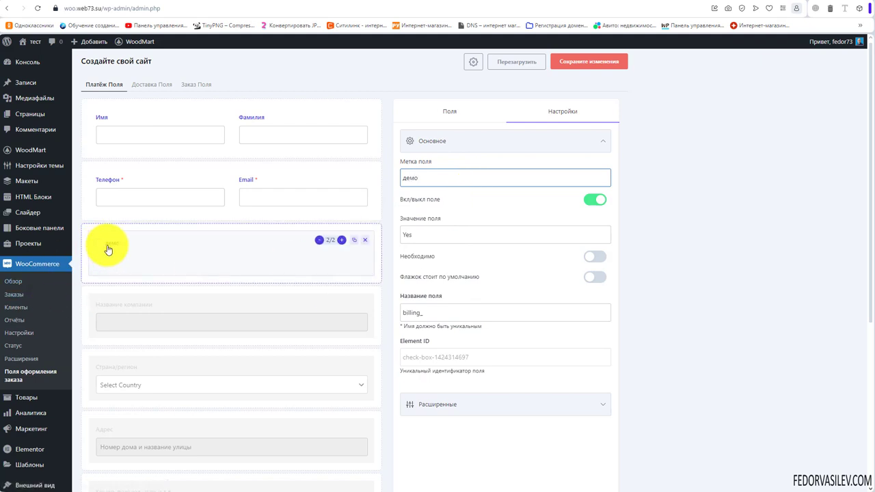
Step: Try out the "демо" checkbox's field value "Yes" and its "Необходимо" and "Флажок стоит по умолчанию" options
{"action": "left_click", "coordinate": [424, 235]}
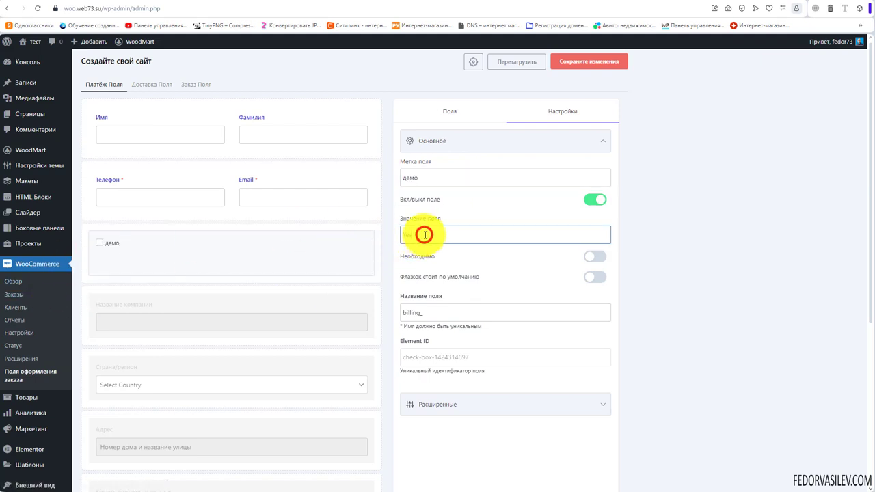
{"action": "type", "text": "Yes"}
{"action": "left_click", "coordinate": [590, 256]}
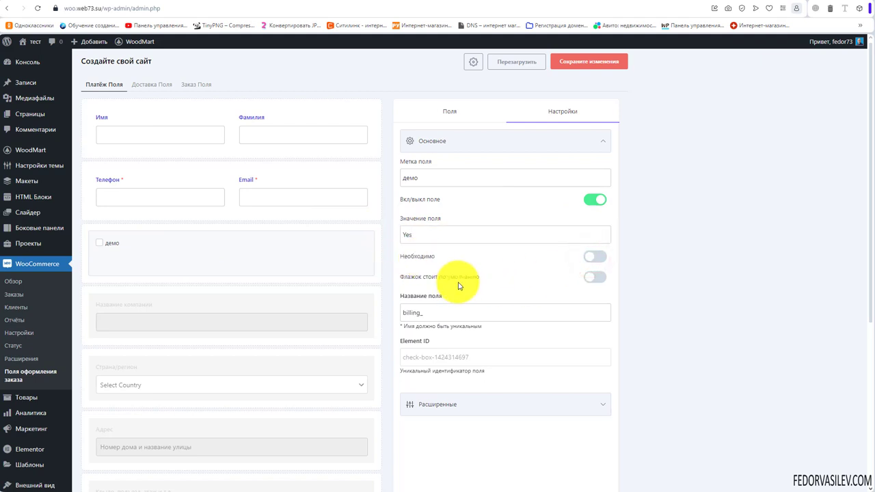
{"action": "left_click", "coordinate": [595, 278]}
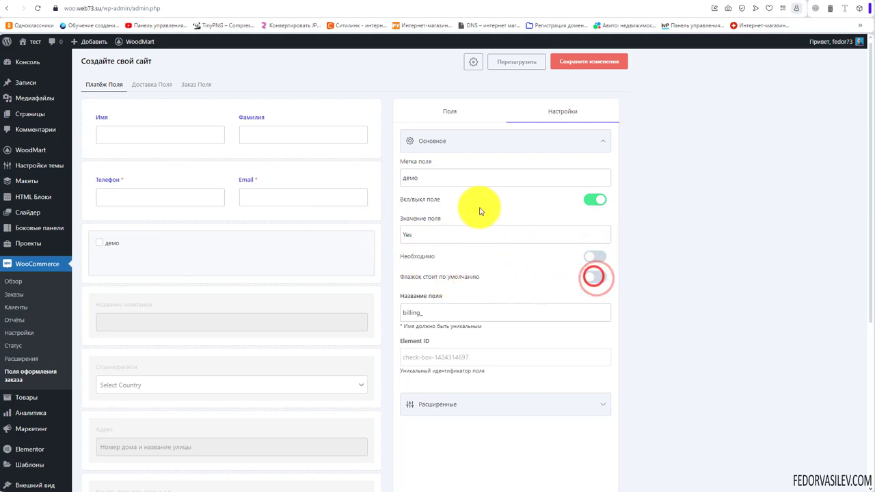
Step: Toggle the order-email display option in the "демо" checkbox's advanced settings off and on, and delete the field
{"action": "left_click", "coordinate": [475, 141]}
{"action": "left_click", "coordinate": [460, 171]}
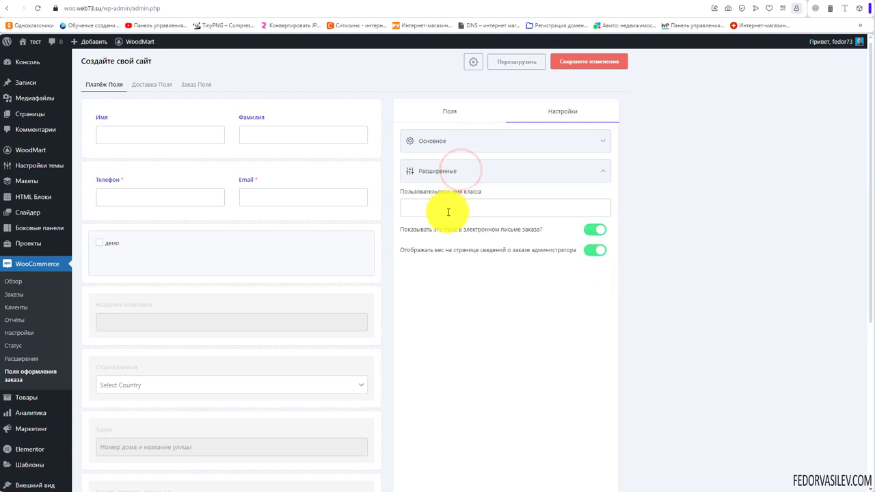
{"action": "left_click", "coordinate": [448, 205]}
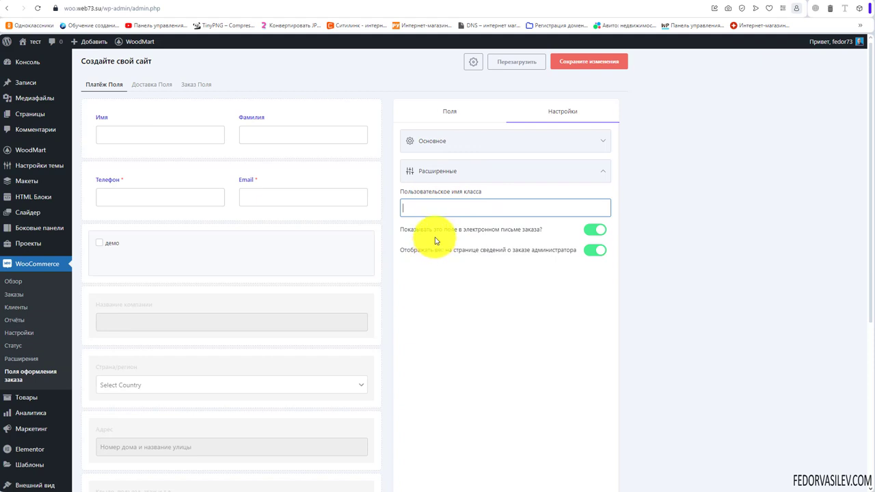
{"action": "left_click", "coordinate": [593, 230]}
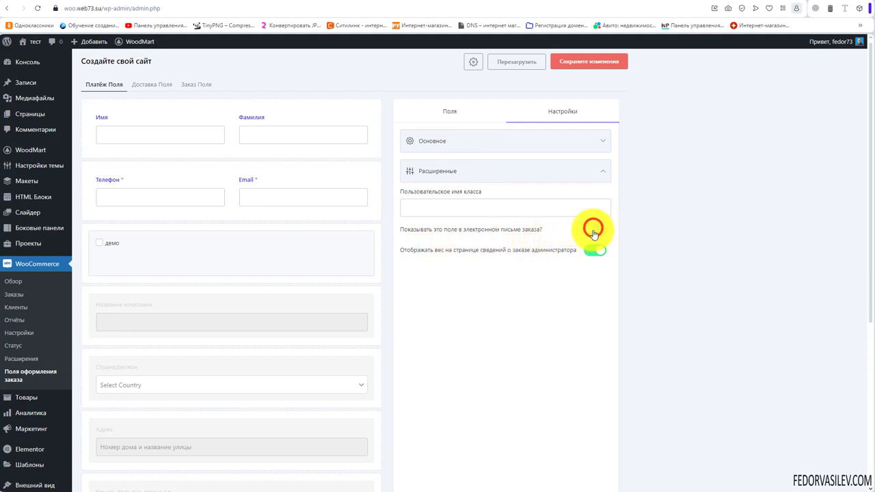
{"action": "left_click", "coordinate": [594, 230]}
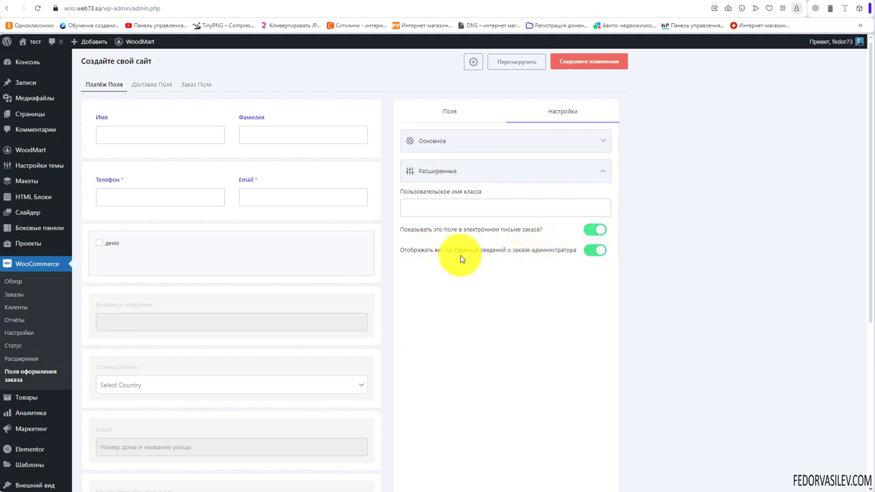
{"action": "mouse_move", "coordinate": [318, 242]}
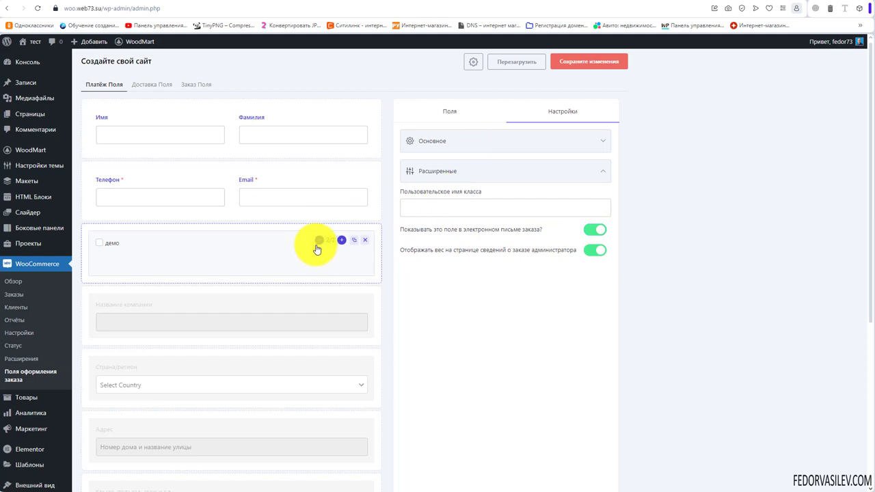
{"action": "left_click", "coordinate": [366, 244]}
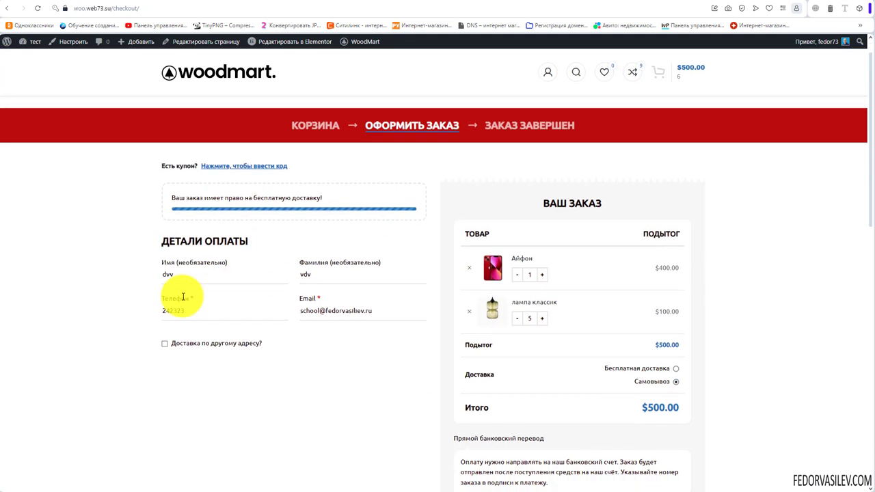
Step: Place the test order from the simplified checkout page with the prefilled billing details
{"action": "scroll", "coordinate": [172, 294], "scroll_direction": "down", "scroll_amount": 2}
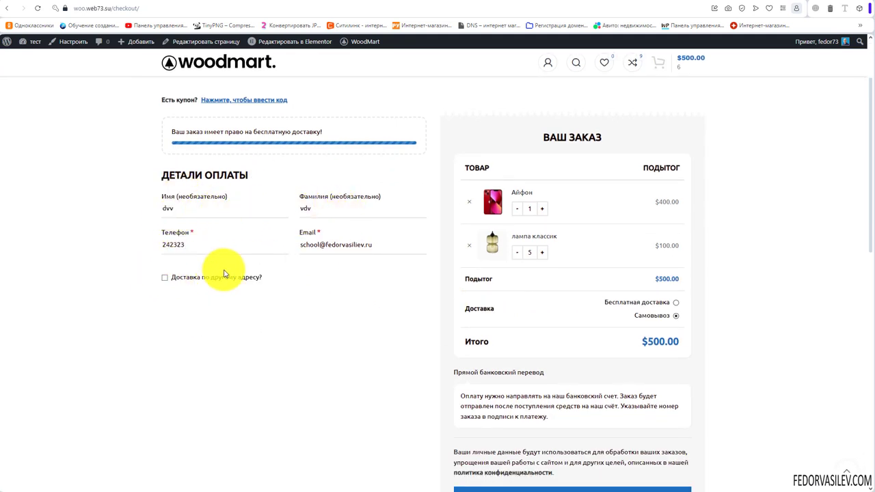
{"action": "scroll", "coordinate": [246, 274], "scroll_direction": "down", "scroll_amount": 3}
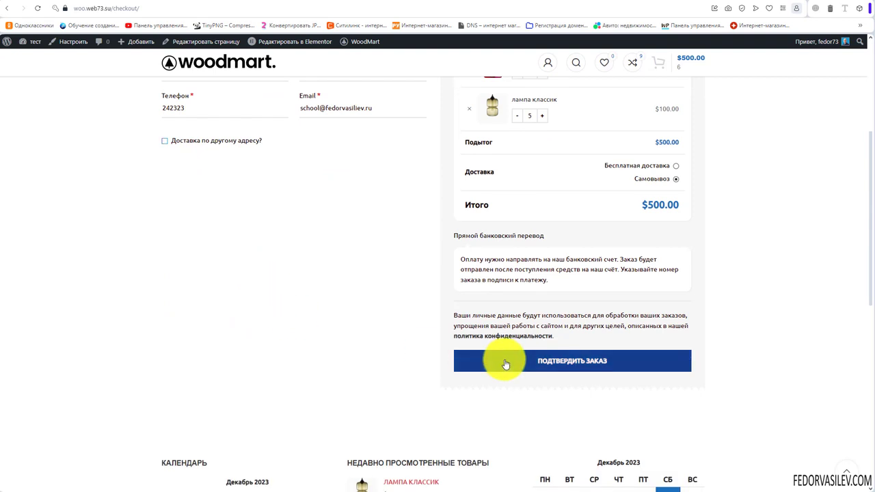
{"action": "left_click", "coordinate": [567, 361]}
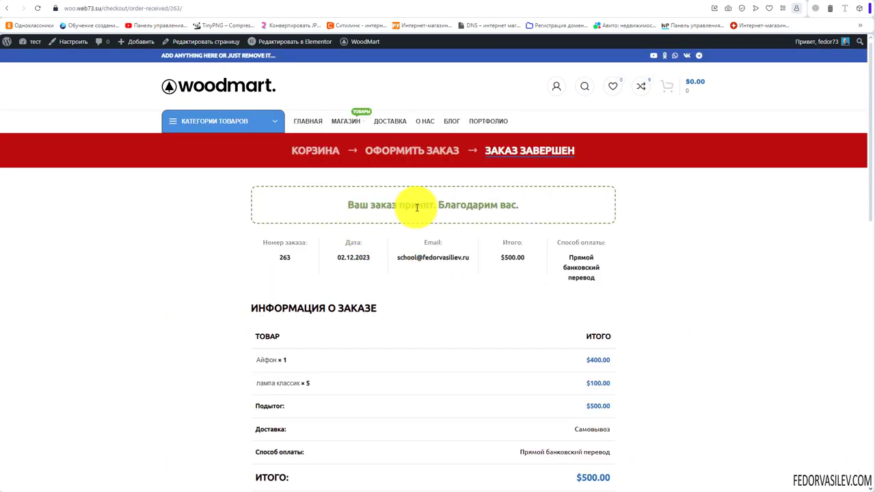
Step: Review the order confirmation page, including the acceptance message, order details and billing address
{"action": "left_click_drag", "start_coordinate": [544, 201], "coordinate": [360, 201]}
{"action": "scroll", "coordinate": [403, 295], "scroll_direction": "down", "scroll_amount": 5}
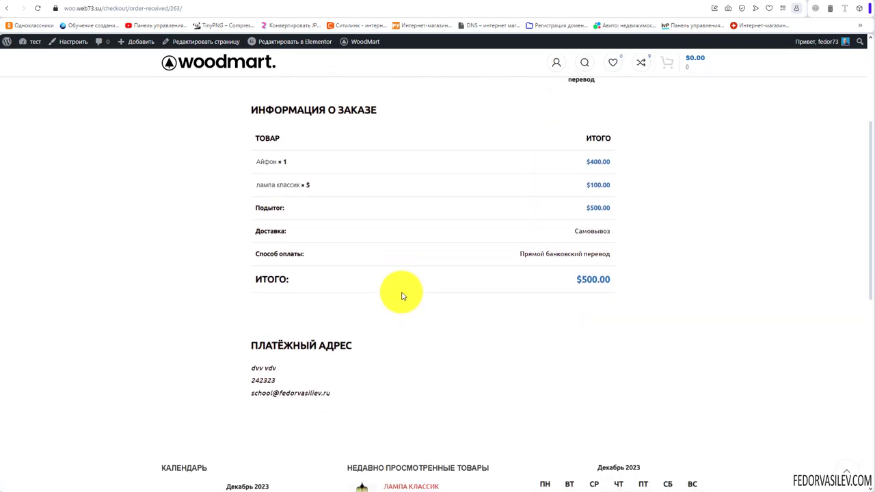
{"action": "scroll", "coordinate": [388, 314], "scroll_direction": "up", "scroll_amount": 5}
{"action": "scroll", "coordinate": [388, 314], "scroll_direction": "up", "scroll_amount": 1}
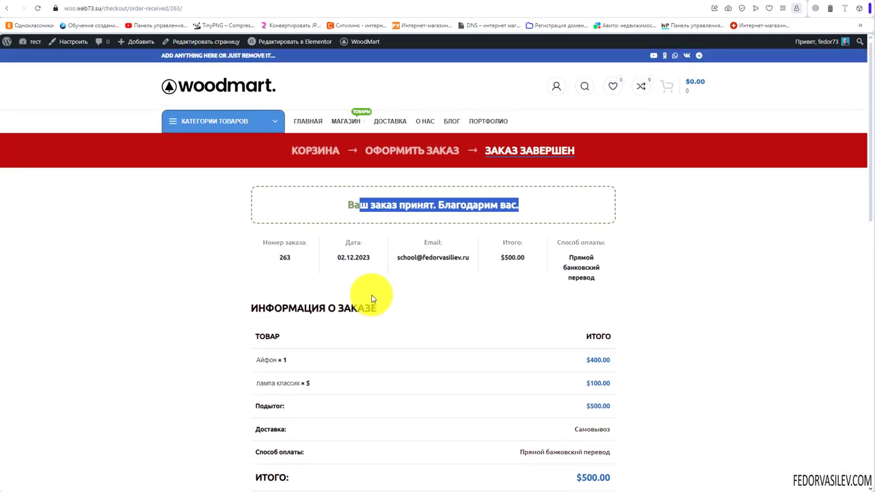
{"action": "left_click", "coordinate": [324, 210]}
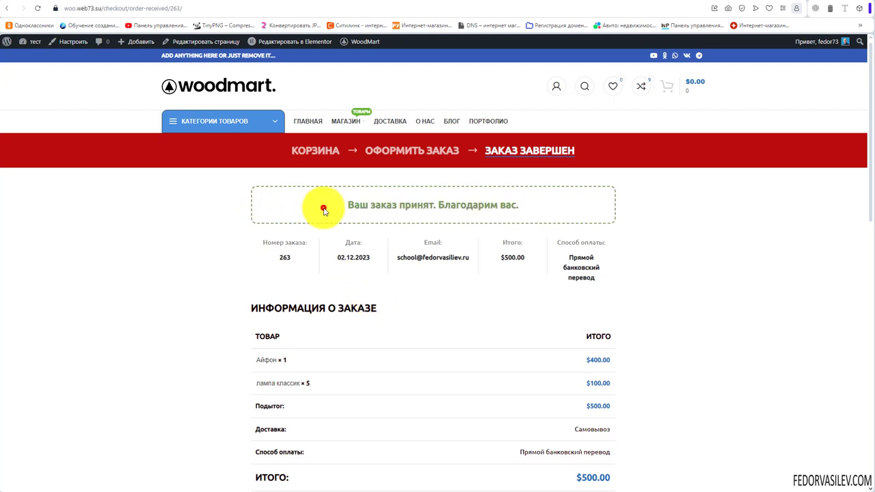
{"action": "left_click_drag", "start_coordinate": [324, 210], "coordinate": [533, 214]}
{"action": "left_click", "coordinate": [534, 214]}
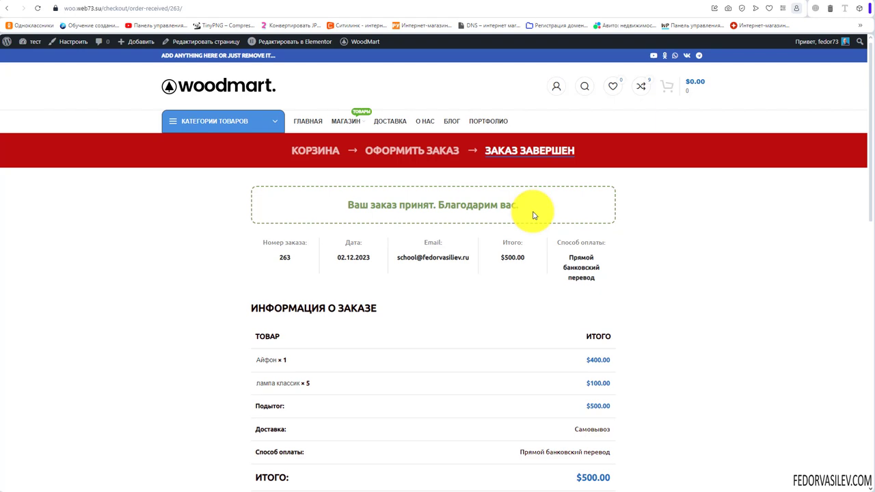